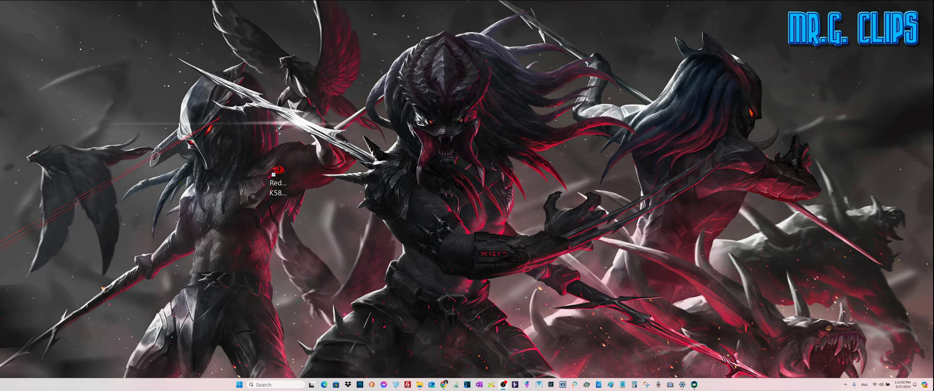
Step: Open PredatorSense's Scenario Pulsar Lighting settings, try Global, then set lighting back to Area
click(696, 384)
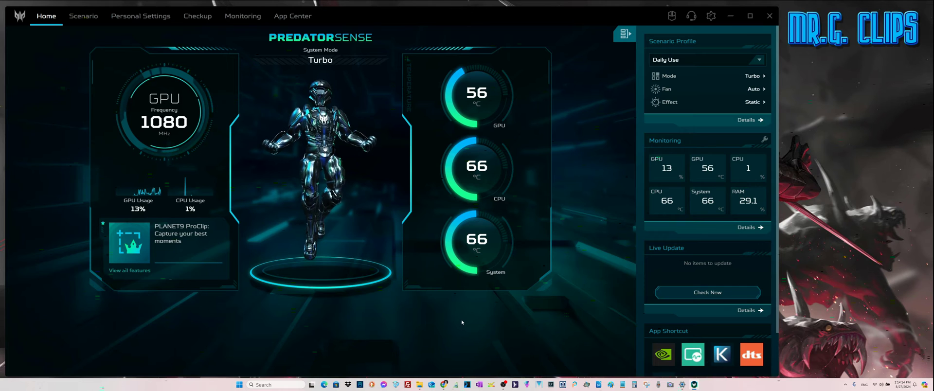
click(146, 23)
click(84, 19)
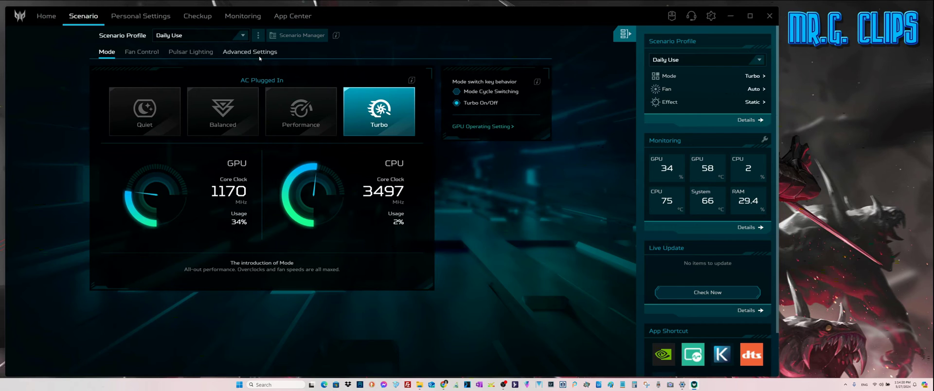
click(216, 52)
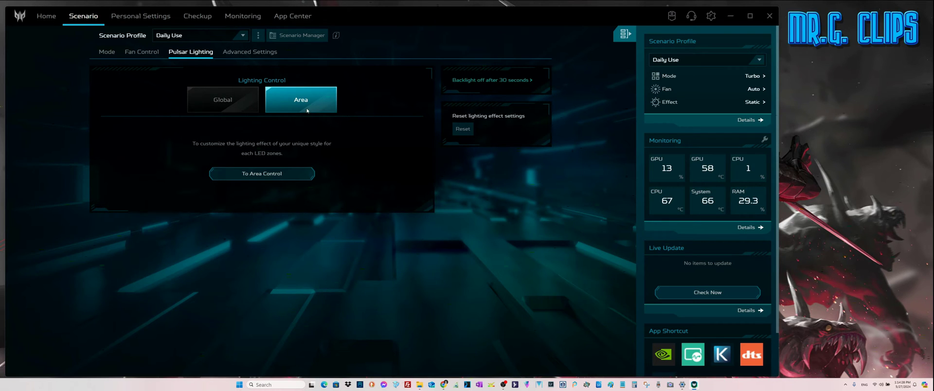
click(223, 100)
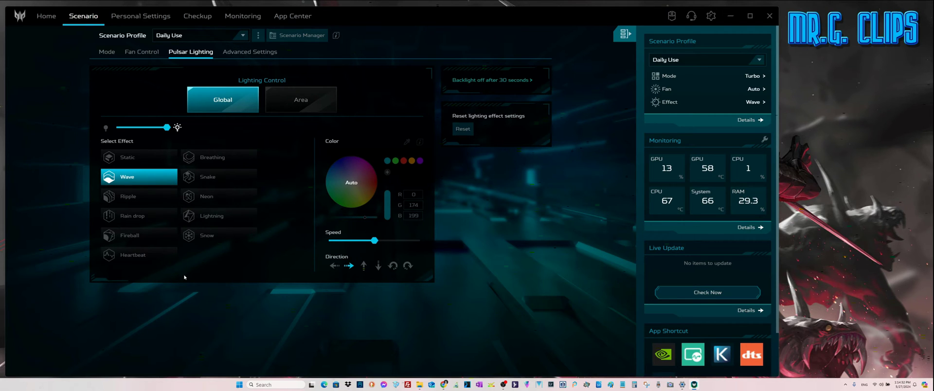
click(292, 100)
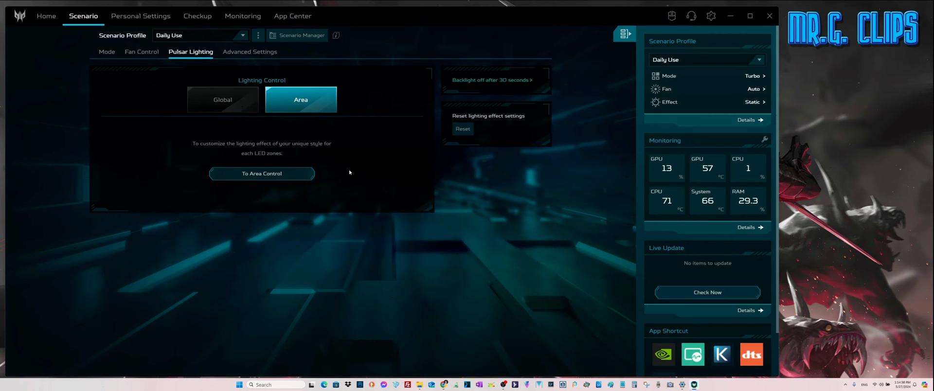
Step: Open Area Control and toggle Dynamic then Static to show the yellow, cyan, magenta, red per-key map
click(274, 176)
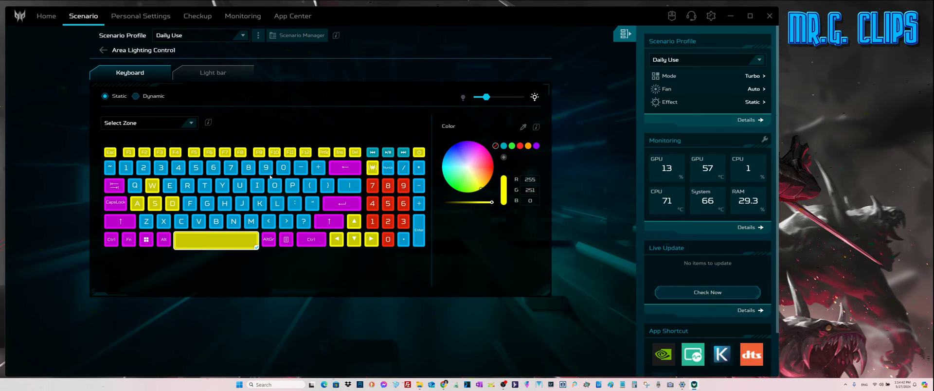
click(137, 97)
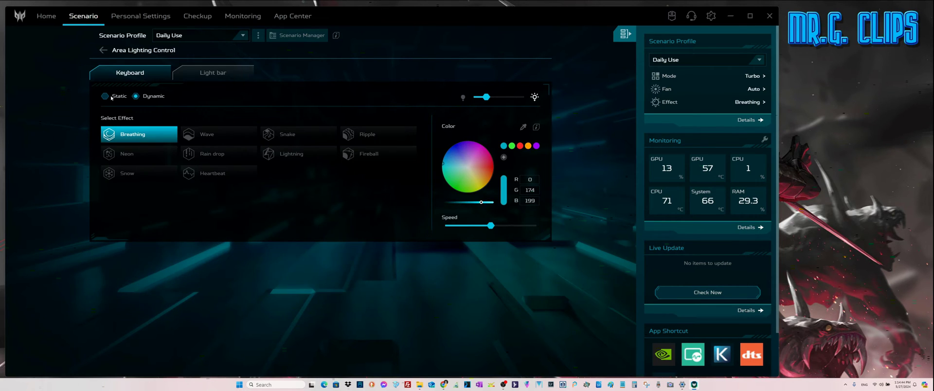
click(111, 98)
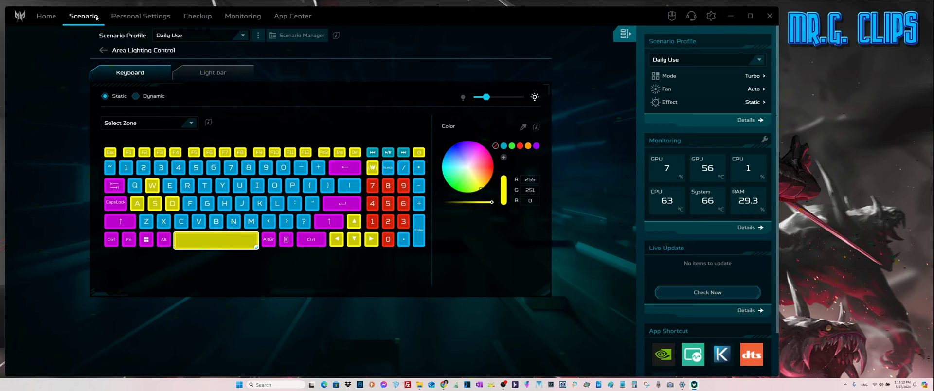
Step: Go back to Scenario, reopen Pulsar Lighting, then return to the Home dashboard in Turbo mode
click(141, 16)
click(95, 17)
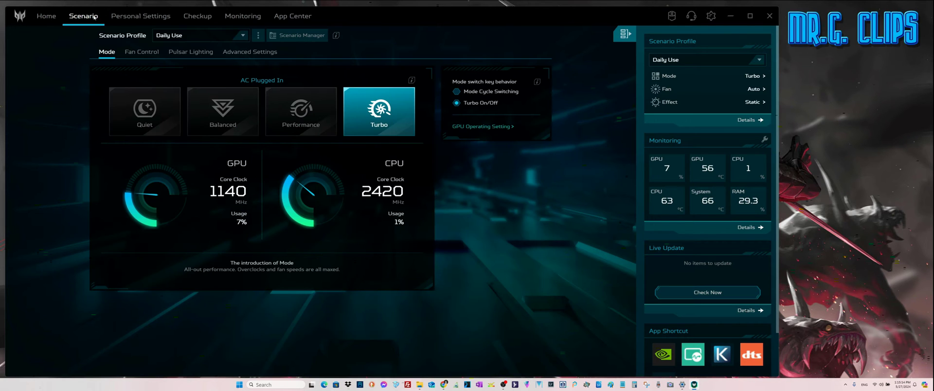
click(206, 53)
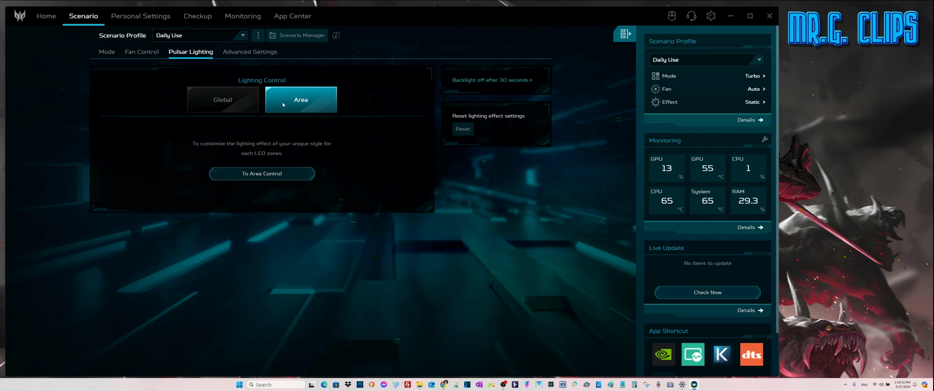
click(47, 16)
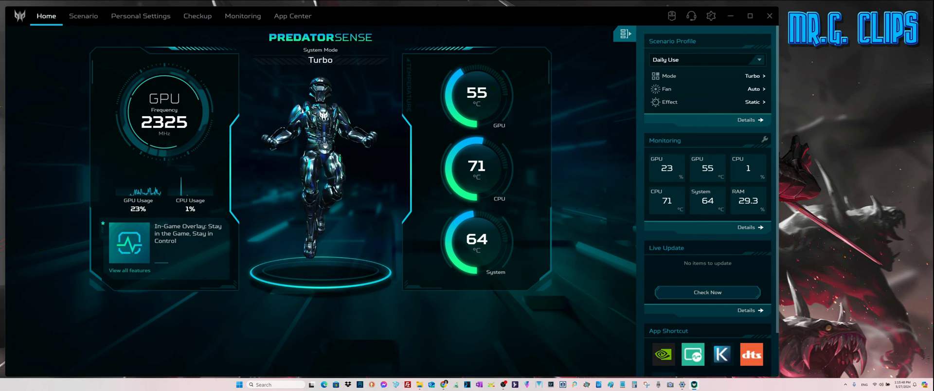
Step: Show the Acer PH16-71 Application downloads table listing Predator Sense 5.0.1341, then restore down the browser
key(alt+Tab)
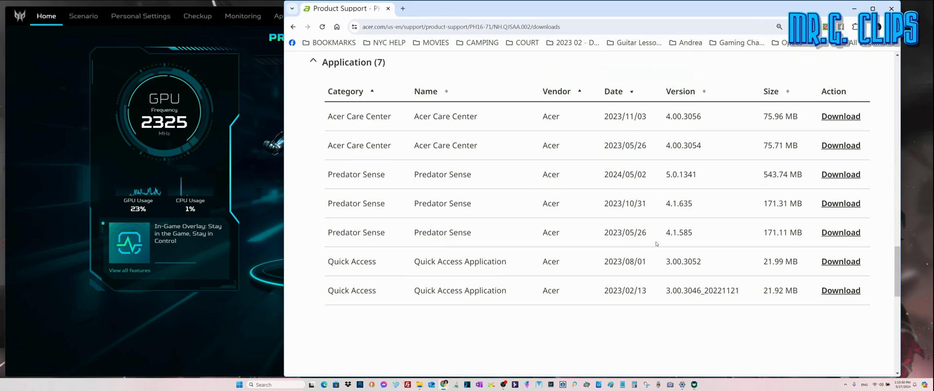
scroll(656, 242, up, 5)
scroll(656, 241, up, 5)
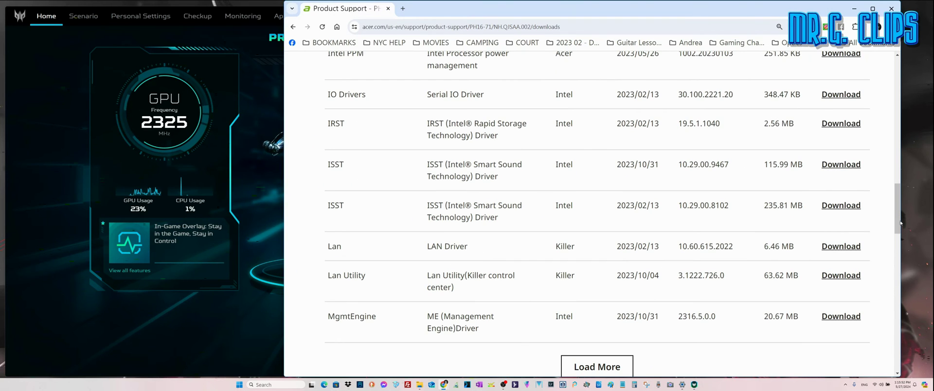
drag(900, 223, 897, 85)
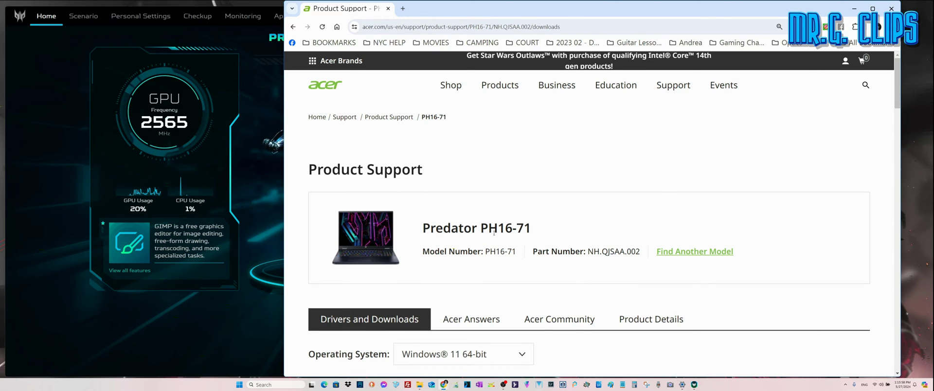
scroll(494, 232, down, 1)
scroll(497, 146, down, 3)
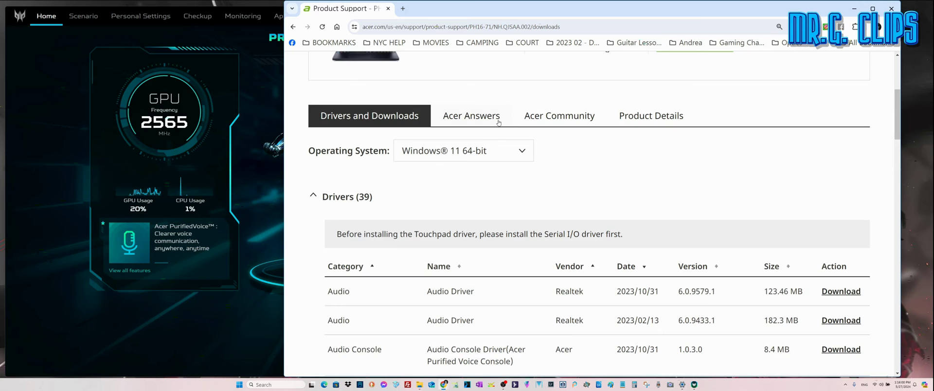
scroll(498, 123, up, 2)
scroll(493, 174, down, 2)
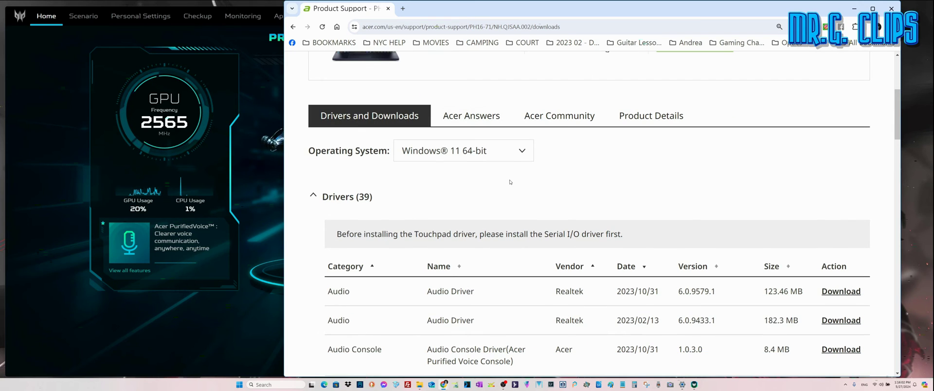
scroll(511, 179, down, 4)
scroll(511, 178, down, 8)
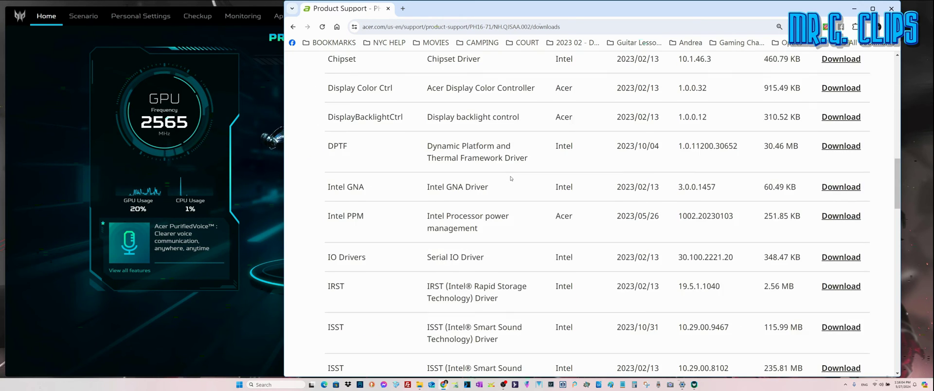
scroll(511, 179, down, 9)
scroll(511, 178, down, 5)
scroll(512, 190, down, 2)
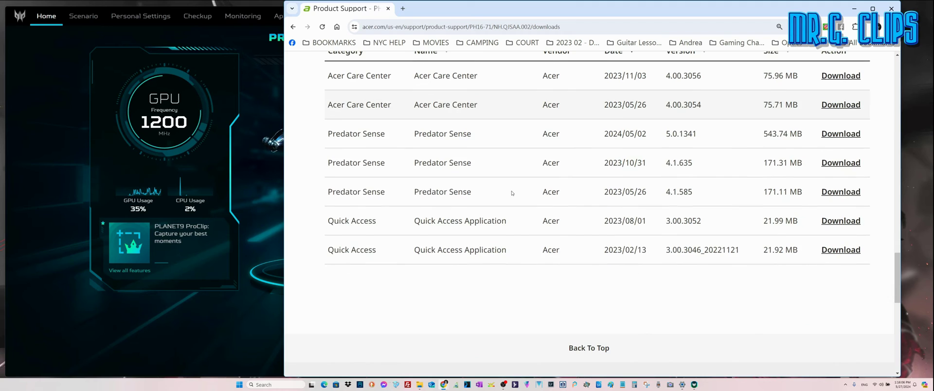
scroll(497, 171, up, 1)
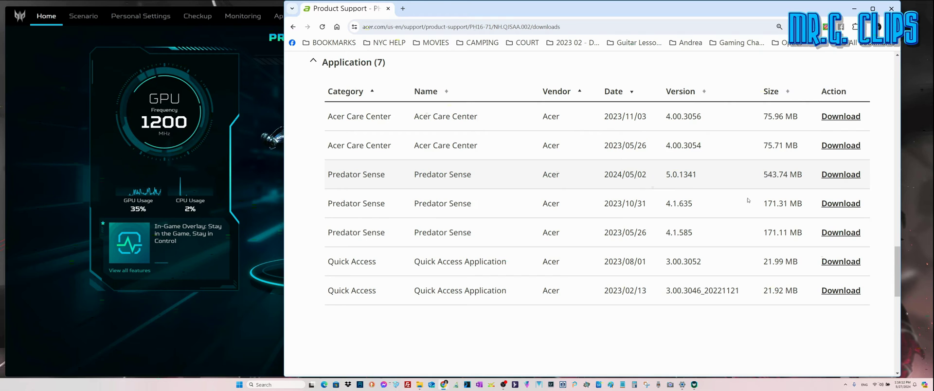
click(852, 7)
Step: Minimize the browser and, after checking PredatorSense in Installed apps, minimize Settings
click(796, 61)
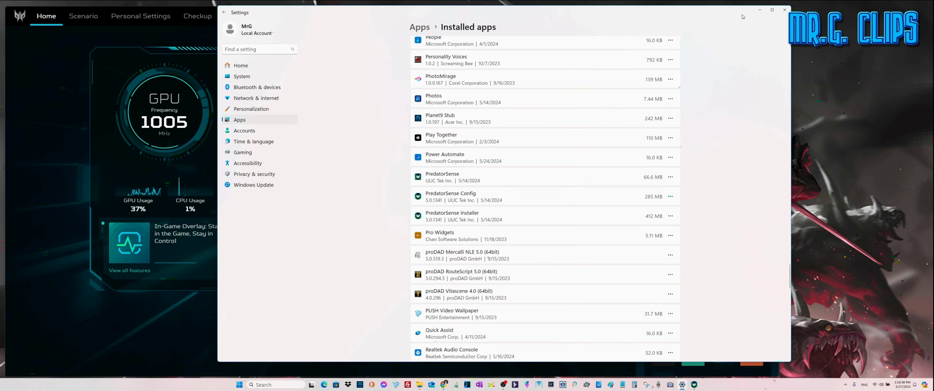
click(759, 10)
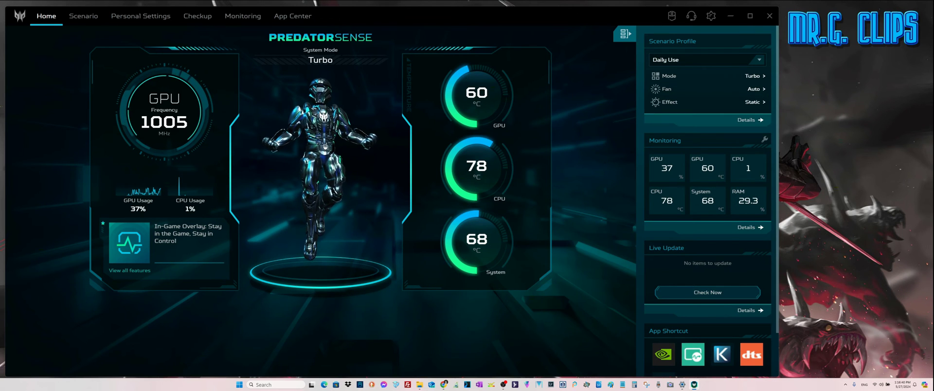
key(alt+Tab)
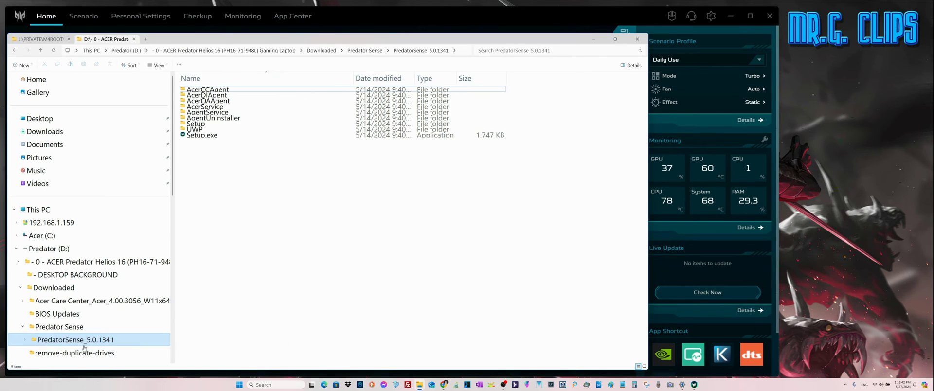
mouse_move(75, 341)
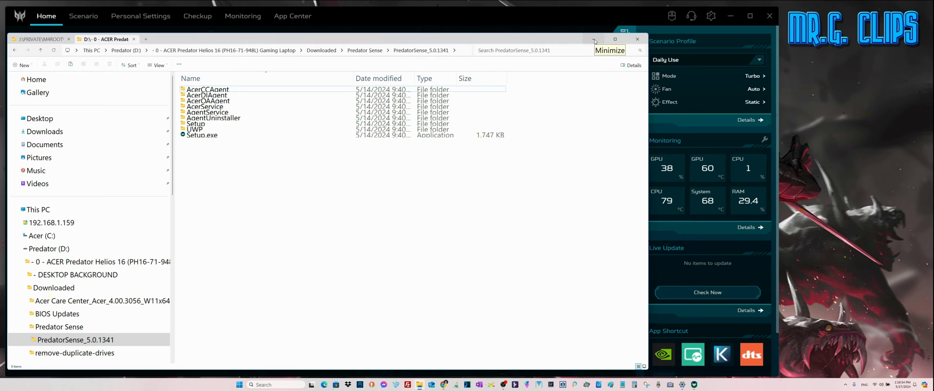
click(594, 41)
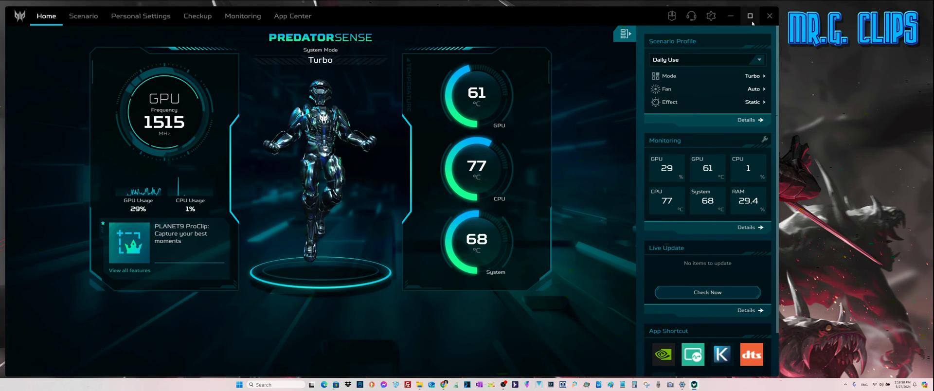
Step: Browse Personal Settings' Screen section, Checkup and Monitoring pages, then return to Scenario
click(78, 17)
click(139, 16)
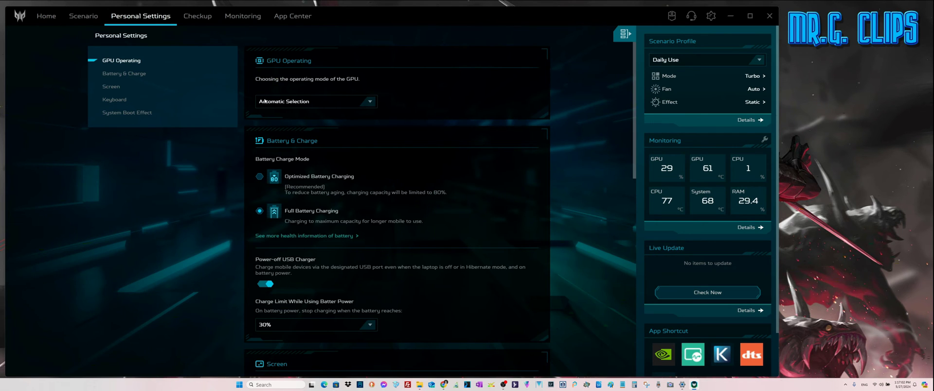
click(111, 86)
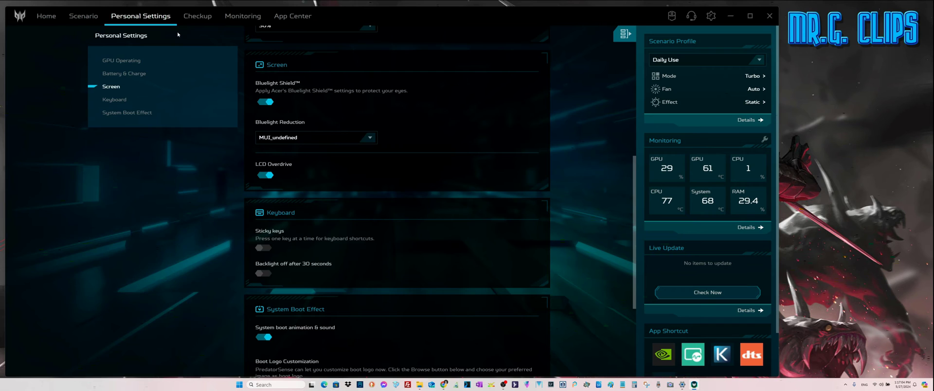
click(197, 16)
click(243, 16)
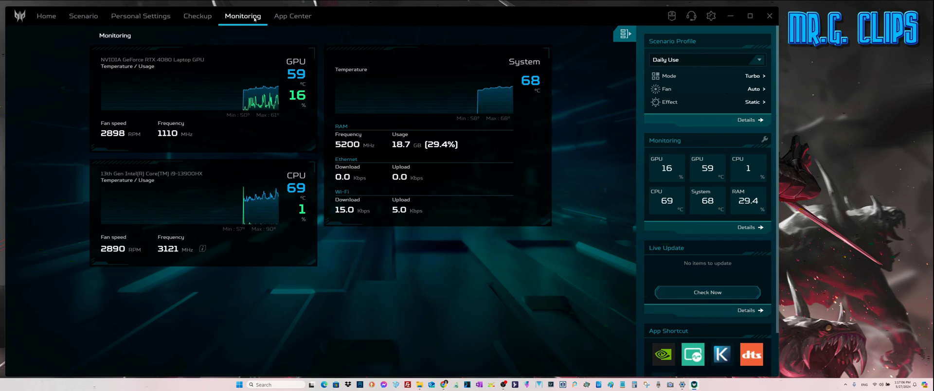
click(83, 17)
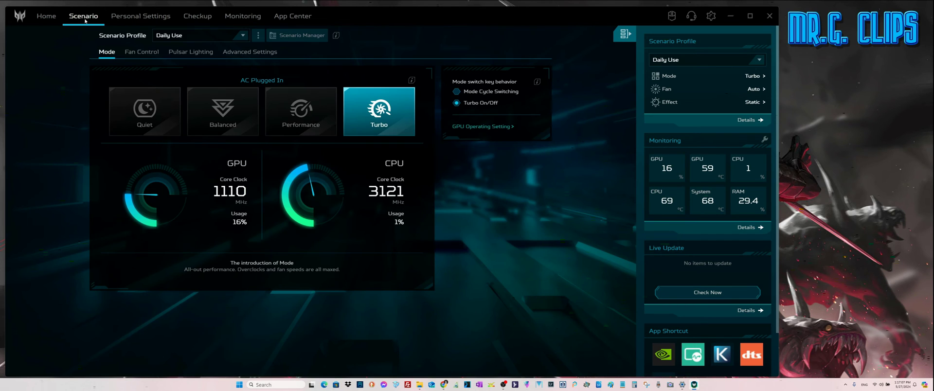
Step: In Pulsar Lighting, toggle Global and Area twice, then open the per-key Area Control editor
click(196, 53)
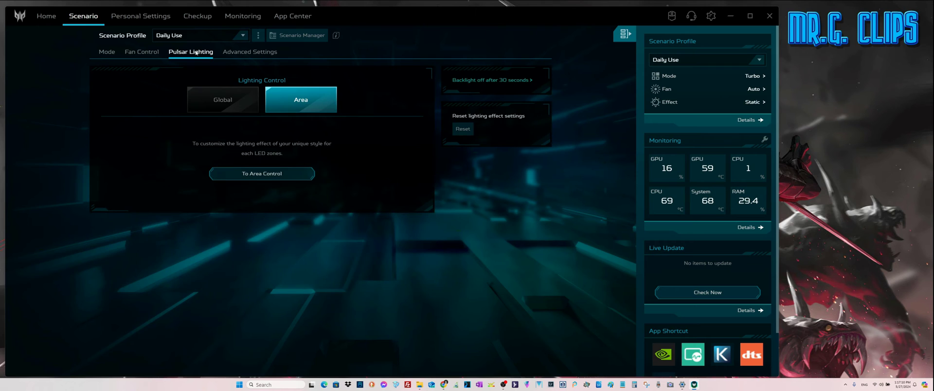
click(213, 102)
click(296, 100)
click(214, 101)
click(296, 100)
click(273, 175)
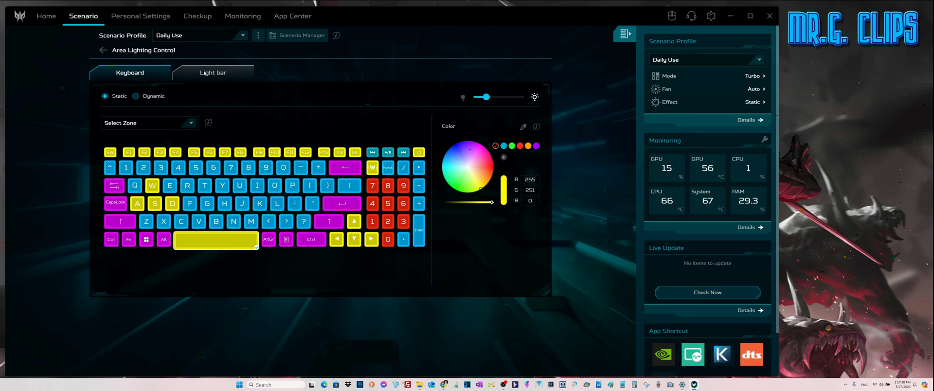
Step: Open Personal Settings and scroll through its options
click(144, 17)
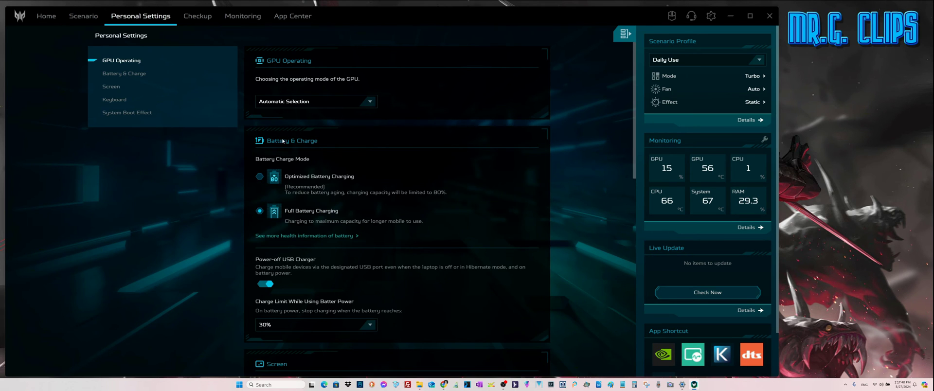
scroll(363, 153, down, 5)
scroll(363, 153, down, 5)
scroll(364, 153, down, 3)
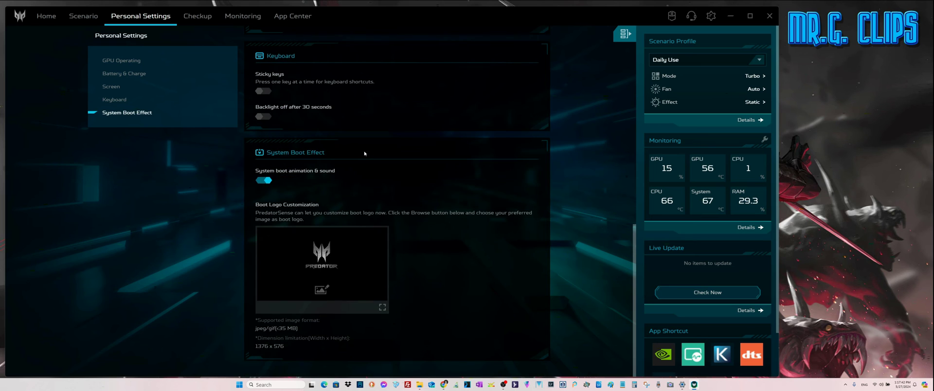
scroll(365, 153, up, 6)
scroll(364, 153, up, 7)
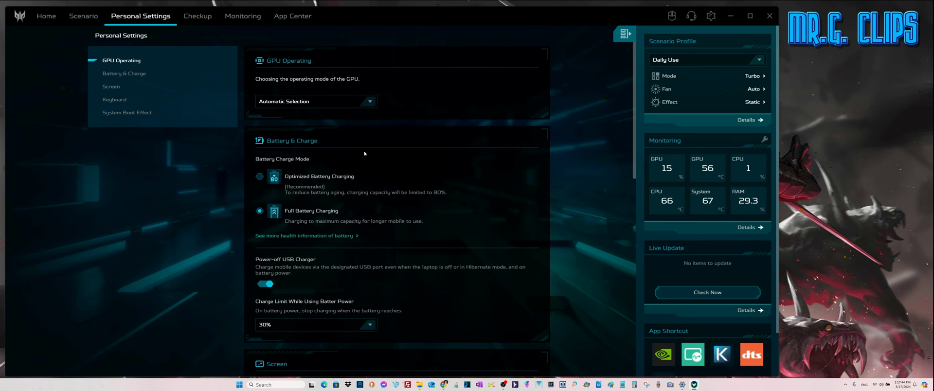
scroll(365, 153, down, 5)
scroll(365, 153, down, 1)
scroll(365, 153, up, 6)
Step: Look through the Checkup, Monitoring and Scenario pages, ending on the Home dashboard
click(197, 16)
click(253, 17)
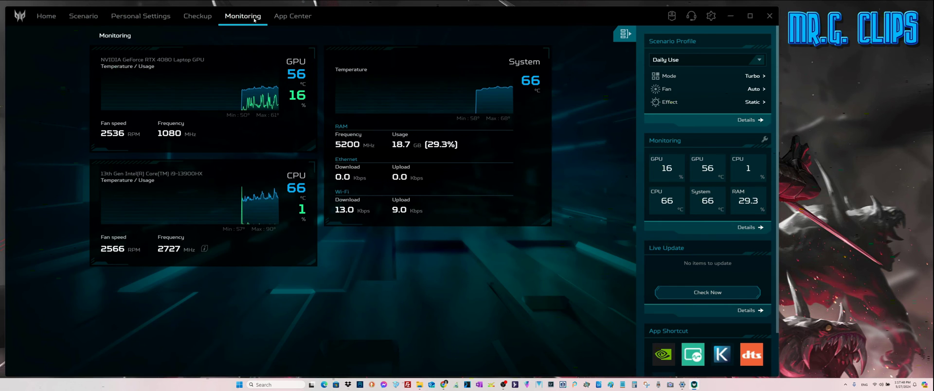
click(84, 17)
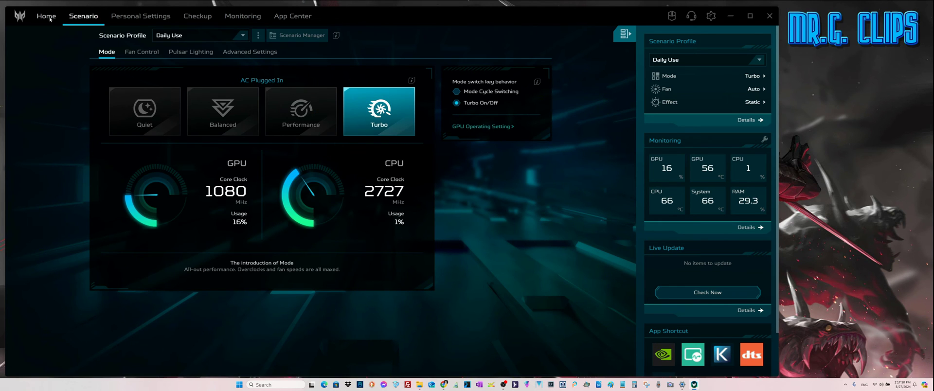
click(47, 16)
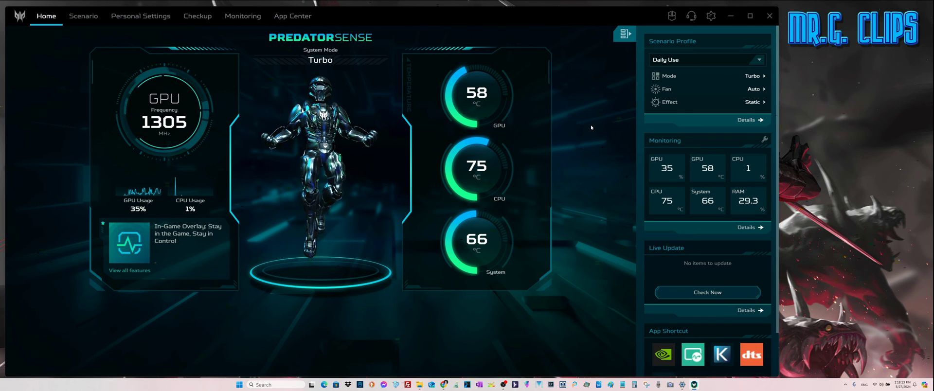
Step: Reopen the per-key Area Control editor via Pulsar Lighting, return Home, and minimize PredatorSense
click(85, 19)
click(190, 52)
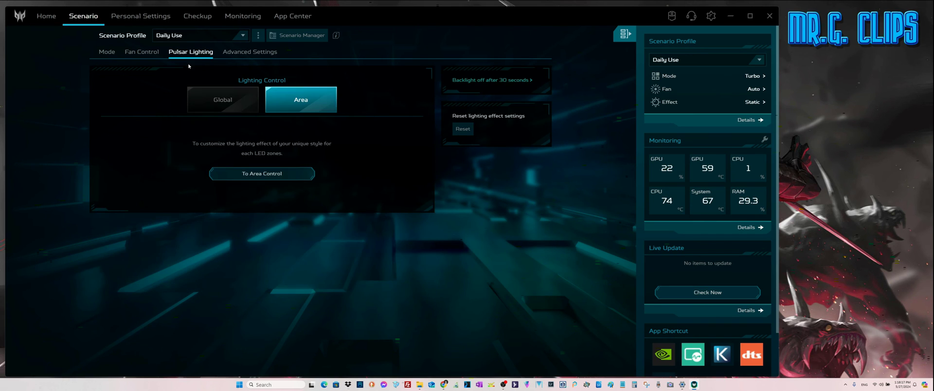
click(307, 175)
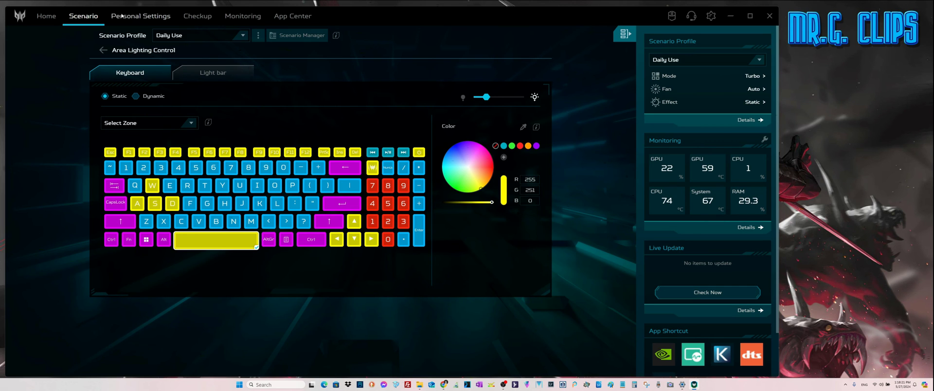
click(47, 18)
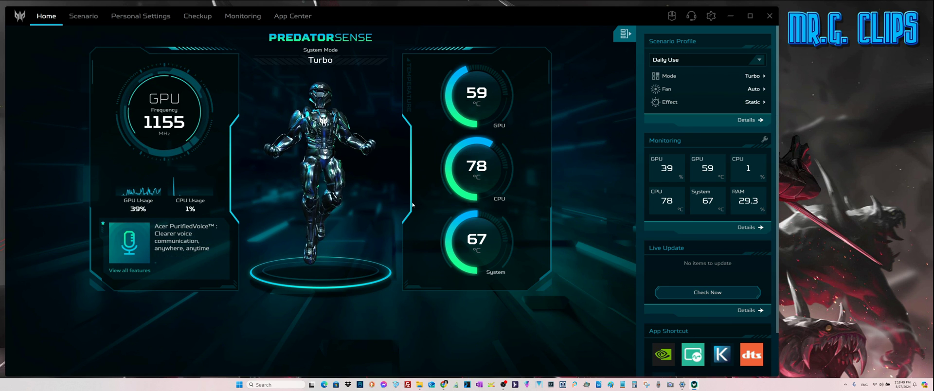
click(734, 19)
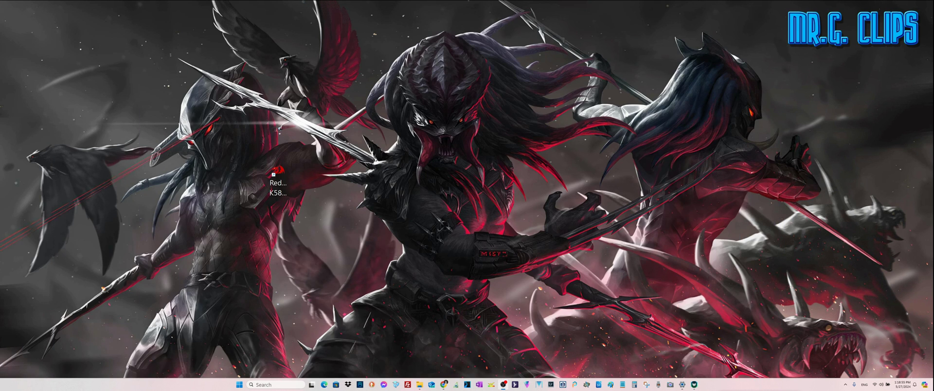